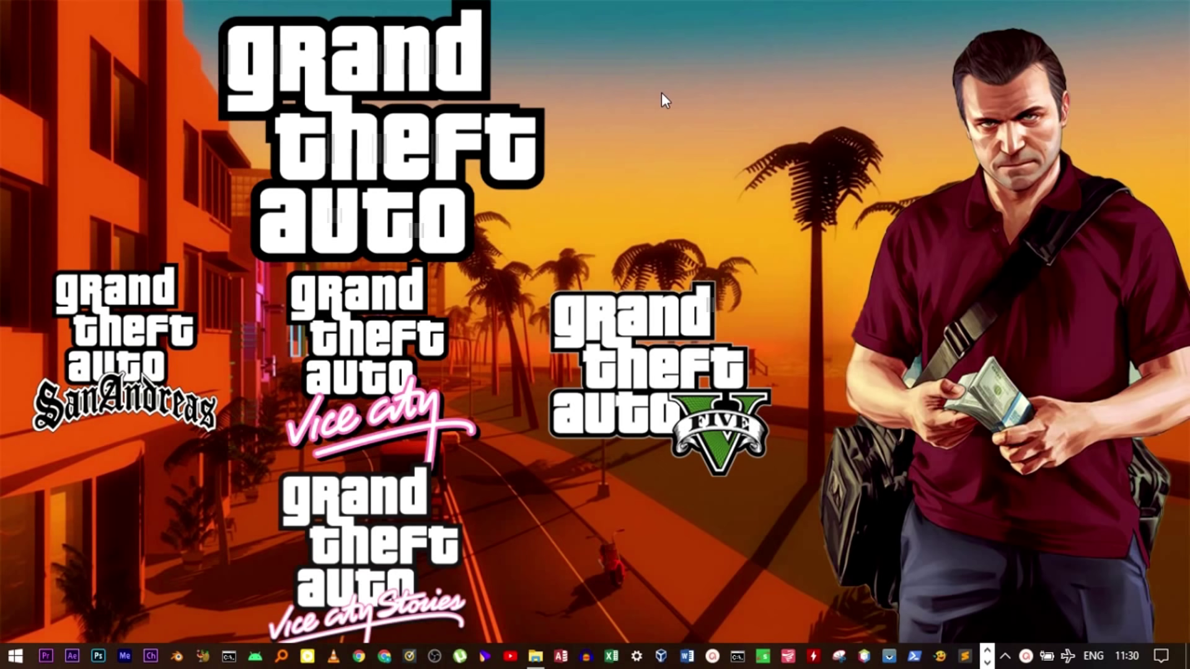
Launch Microsoft Access by searching for ACCESS from the Windows Start menu.
key("super")
type("AC")
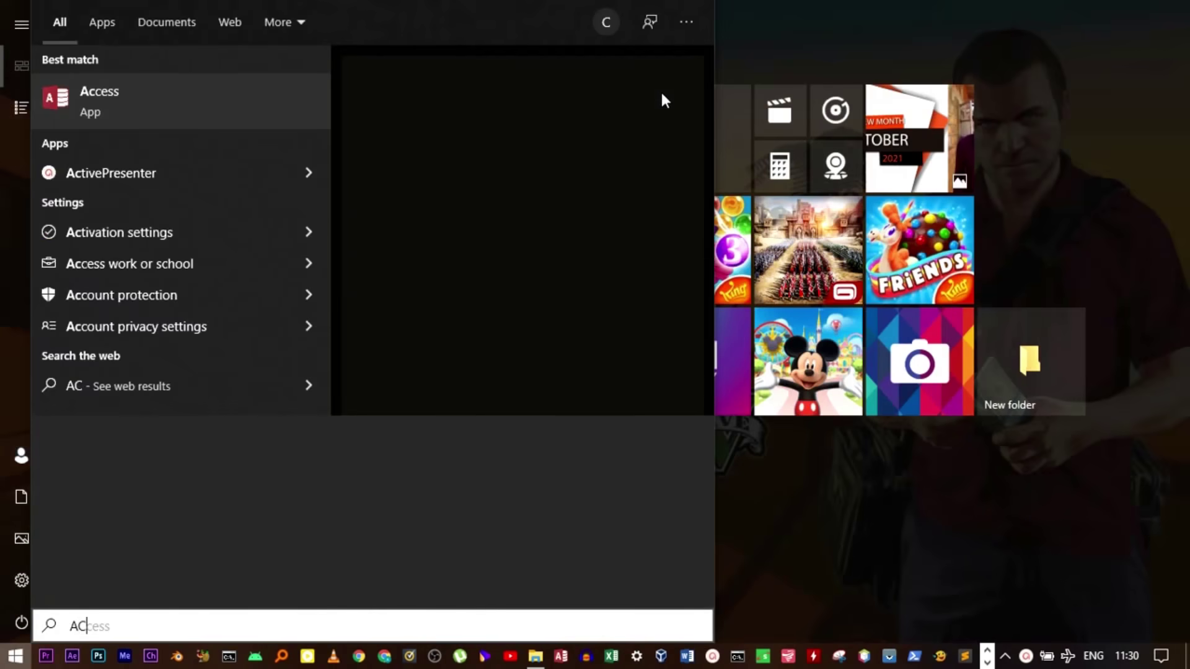
type("CESS")
key("Return")
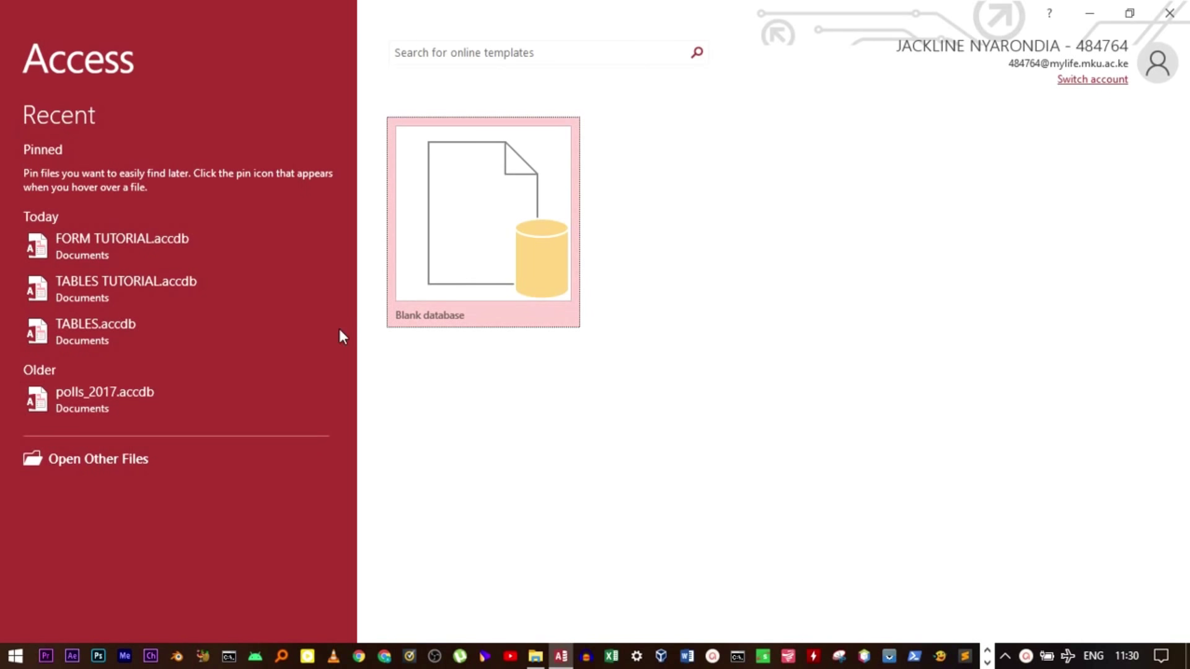
Open FORM TUTORIAL.accdb from Recent and display its TUTORIAL table.
left_click(121, 259)
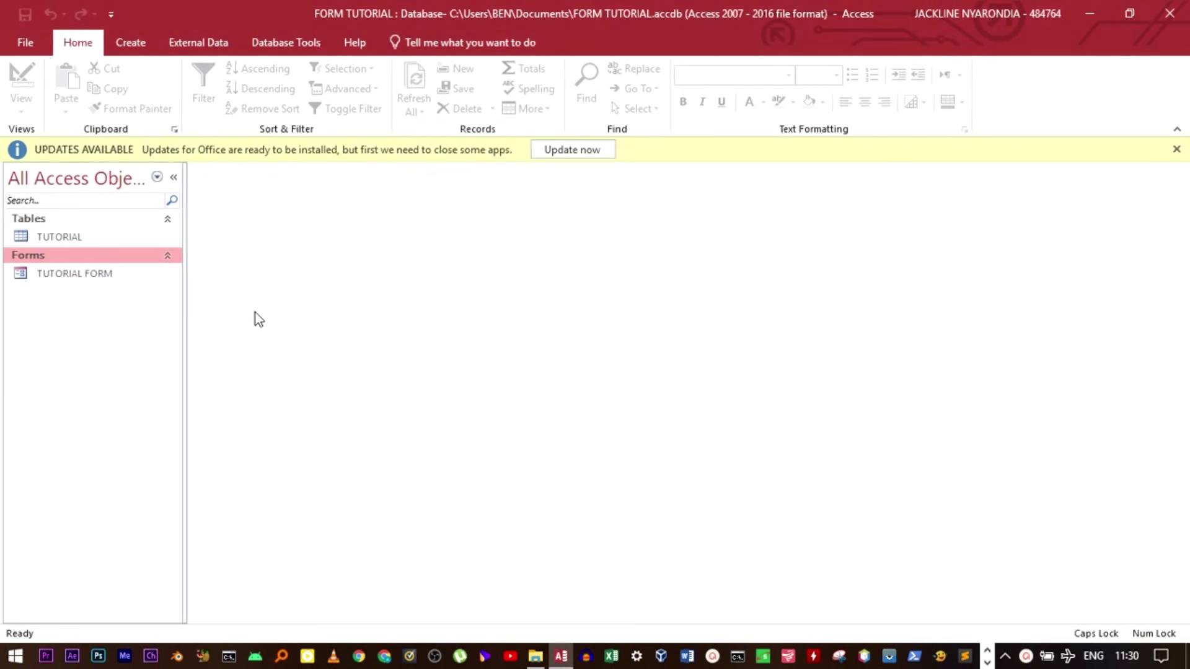
double_click(49, 236)
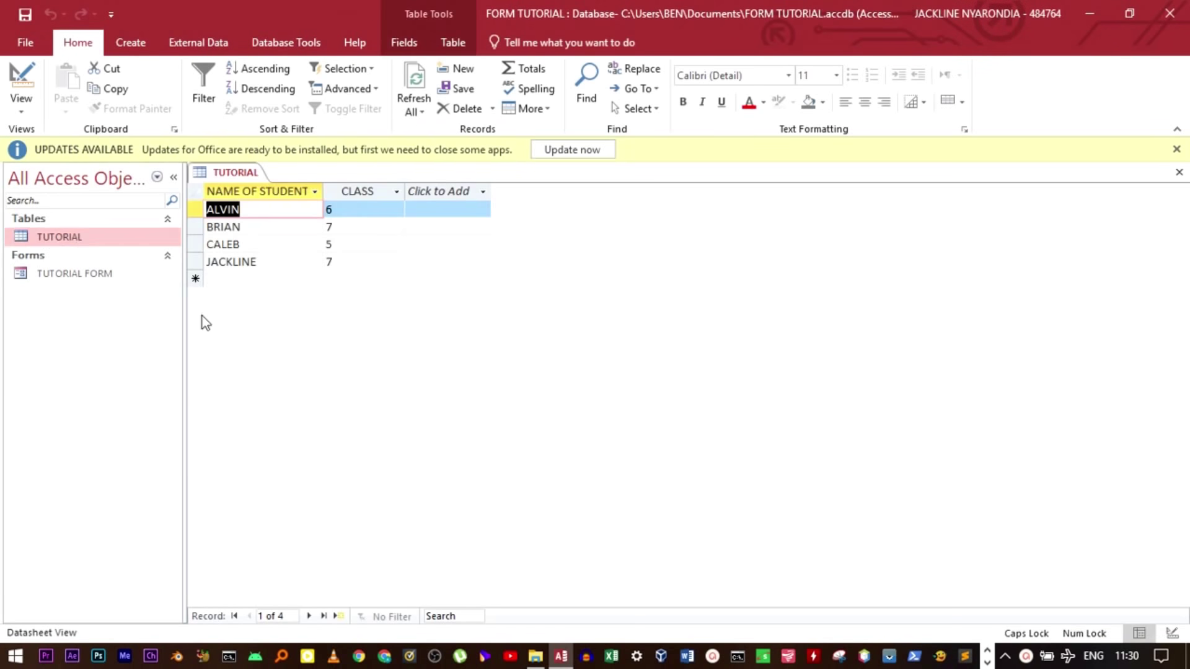
Check ALVIN, BRIAN and CALEB's name and class values, then select the TUTORIAL table for reporting.
left_click(196, 192)
left_click(248, 209)
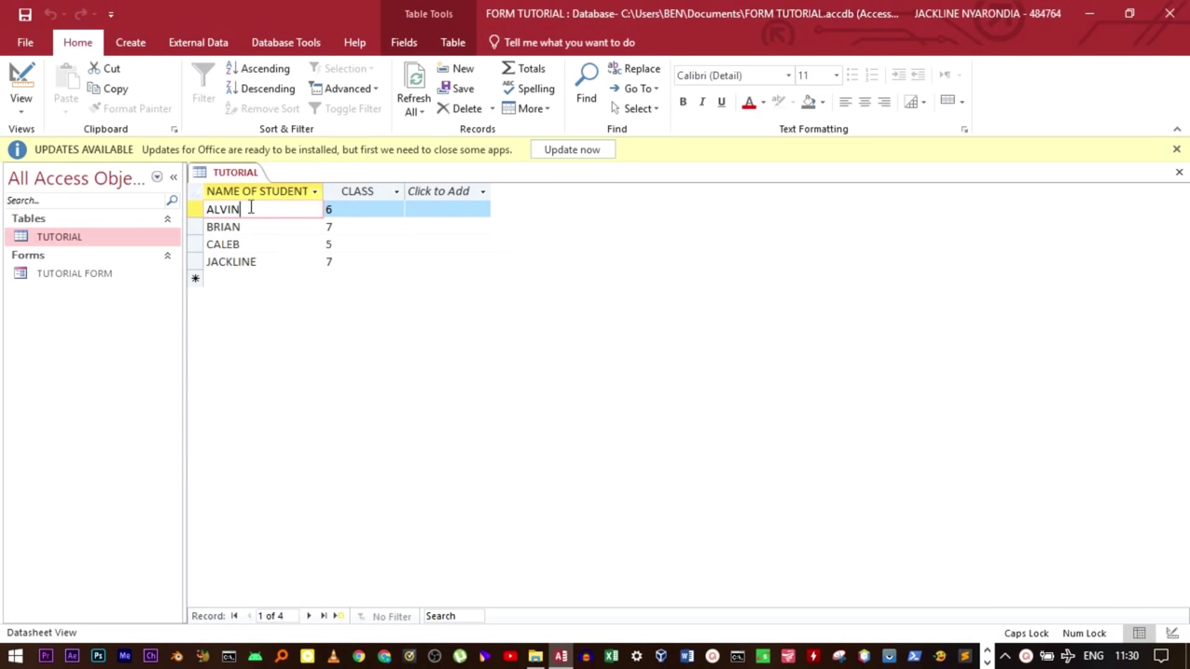
left_click(333, 211)
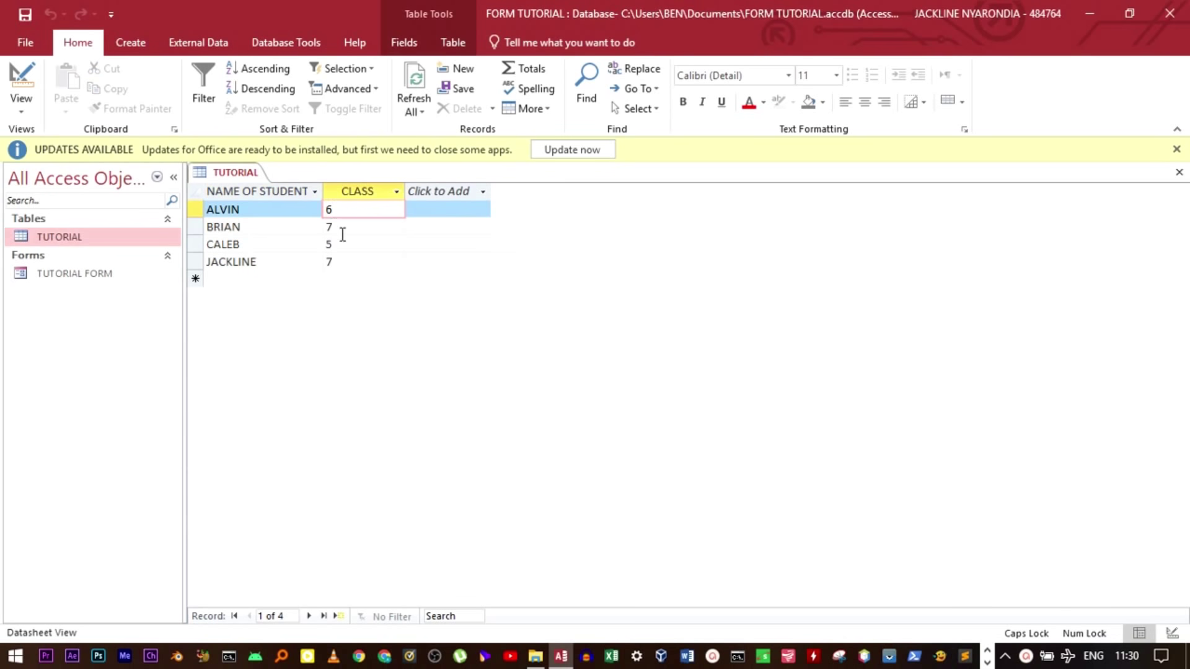
left_click(336, 228)
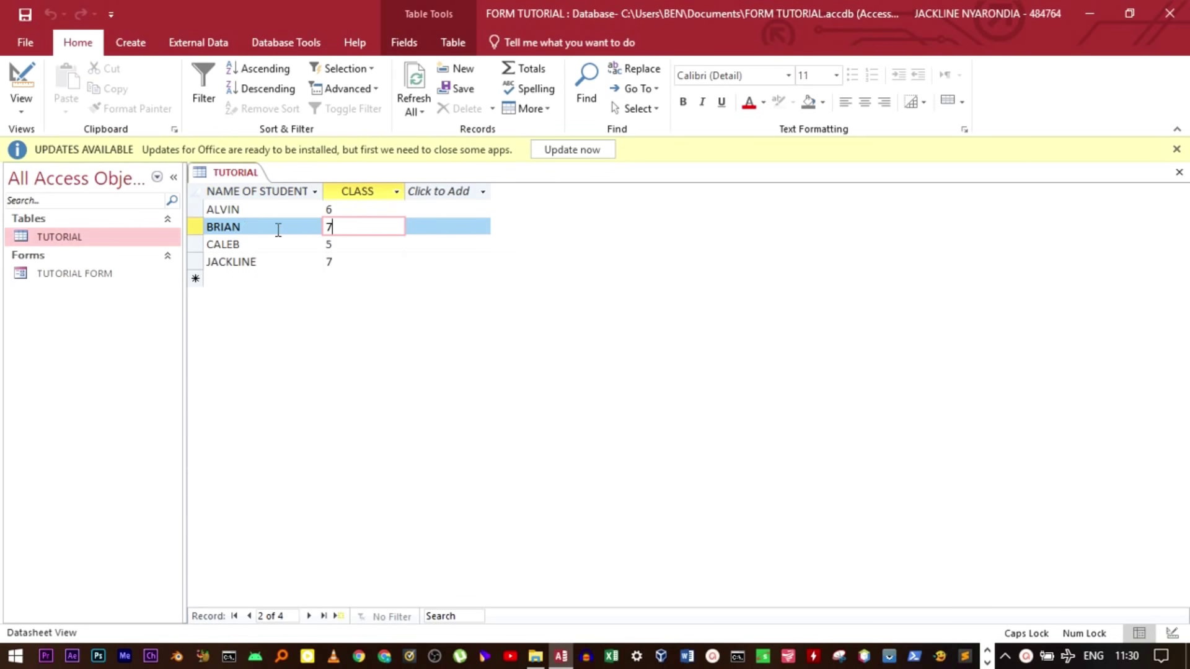
left_click(194, 193)
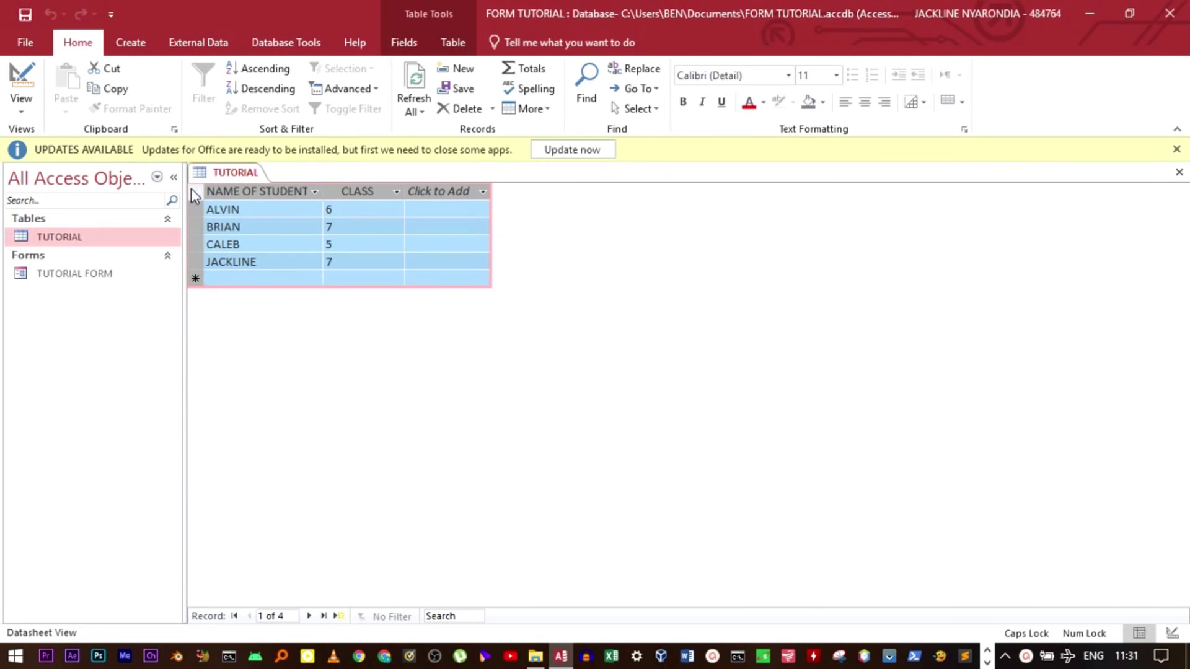
left_click(254, 210)
left_click(256, 226)
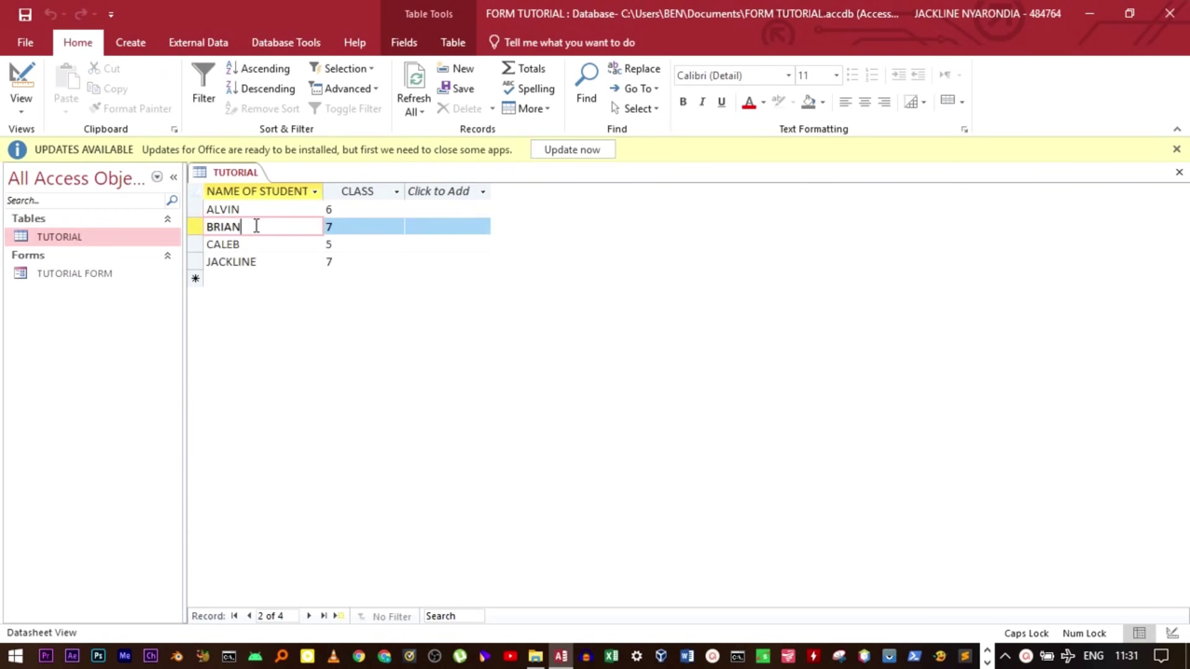
left_click(251, 244)
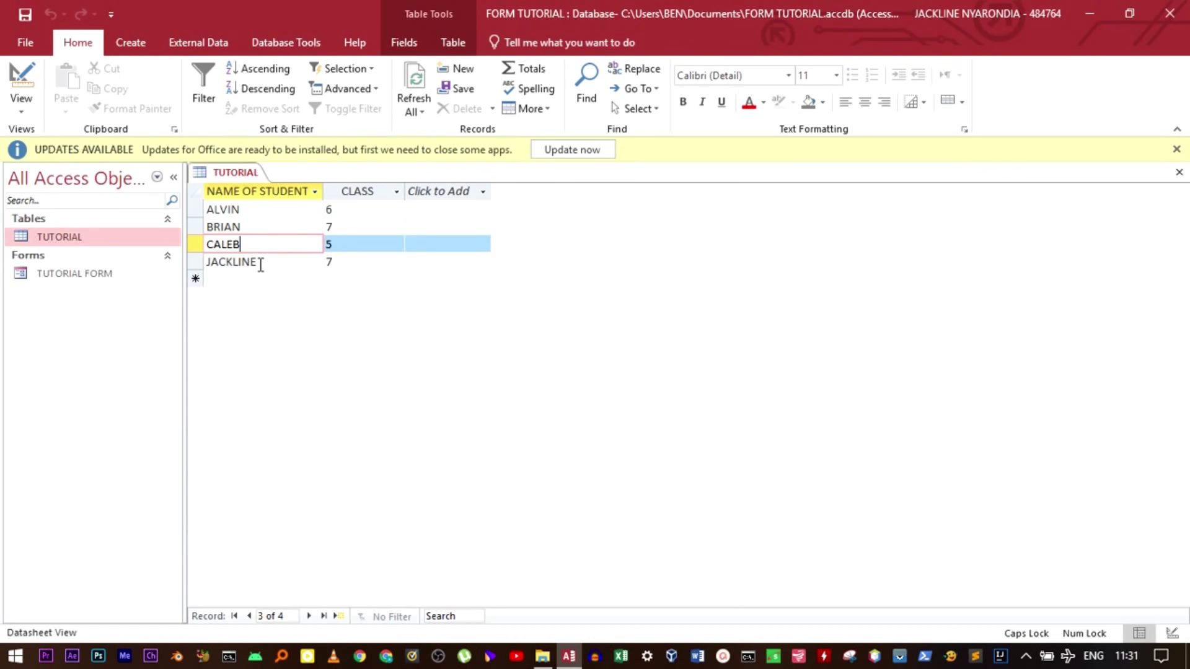
left_click(91, 240)
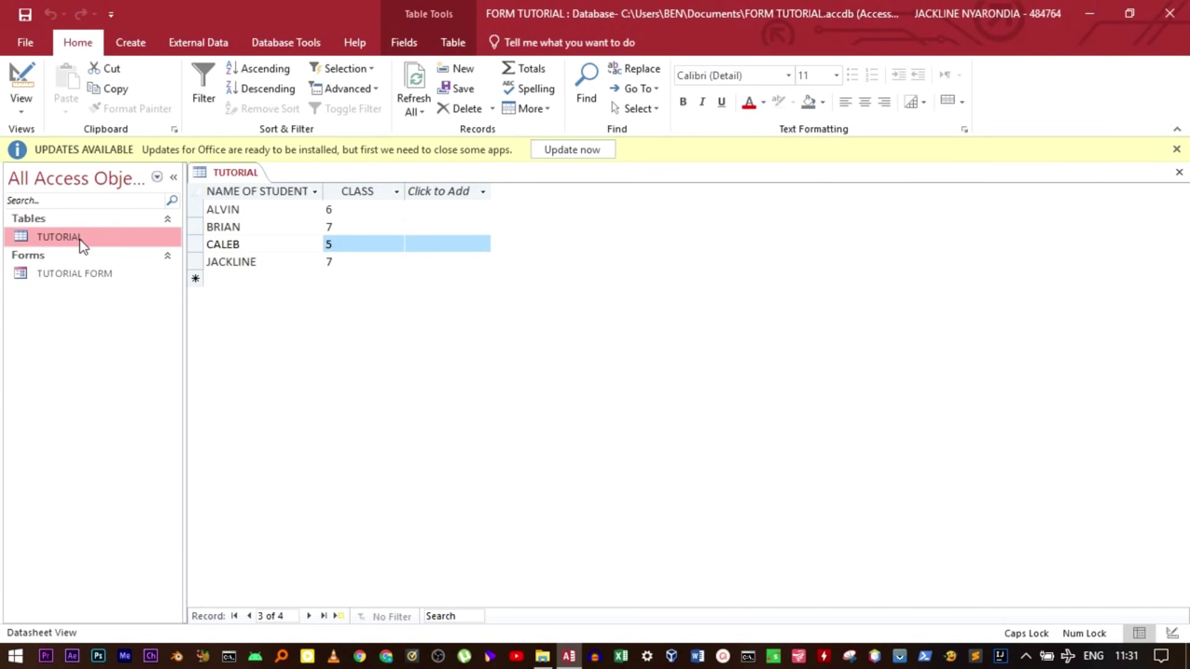
left_click(140, 49)
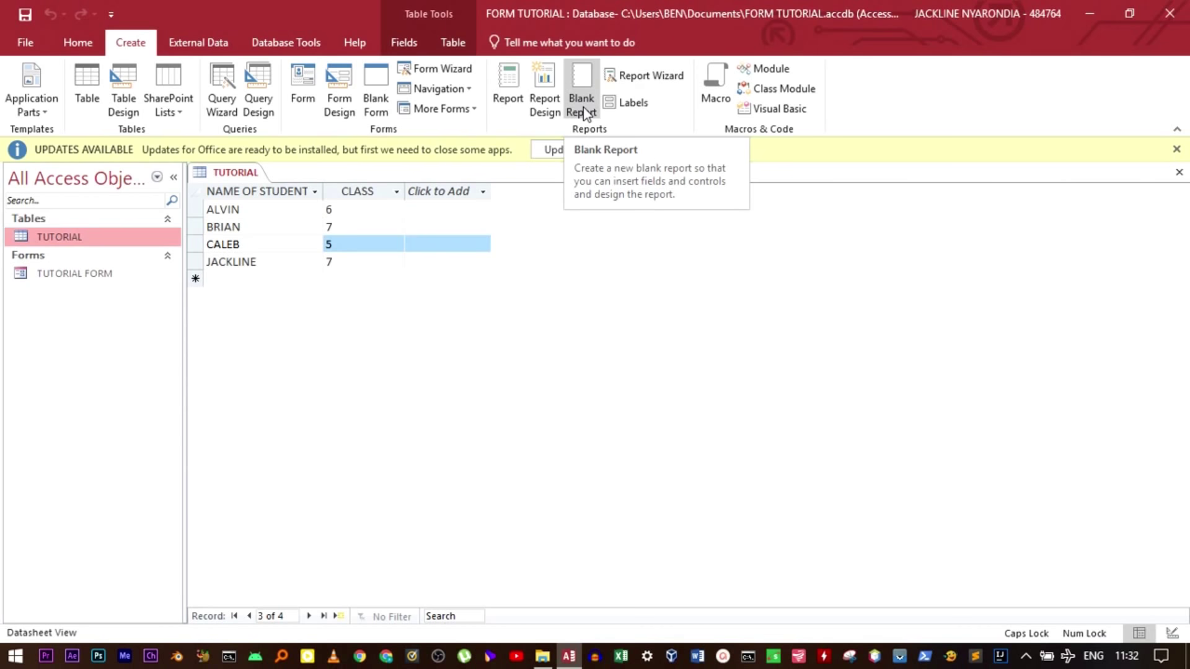
Launch the Report Wizard, moving the Security Notice aside and allowing it to open.
left_click(678, 79)
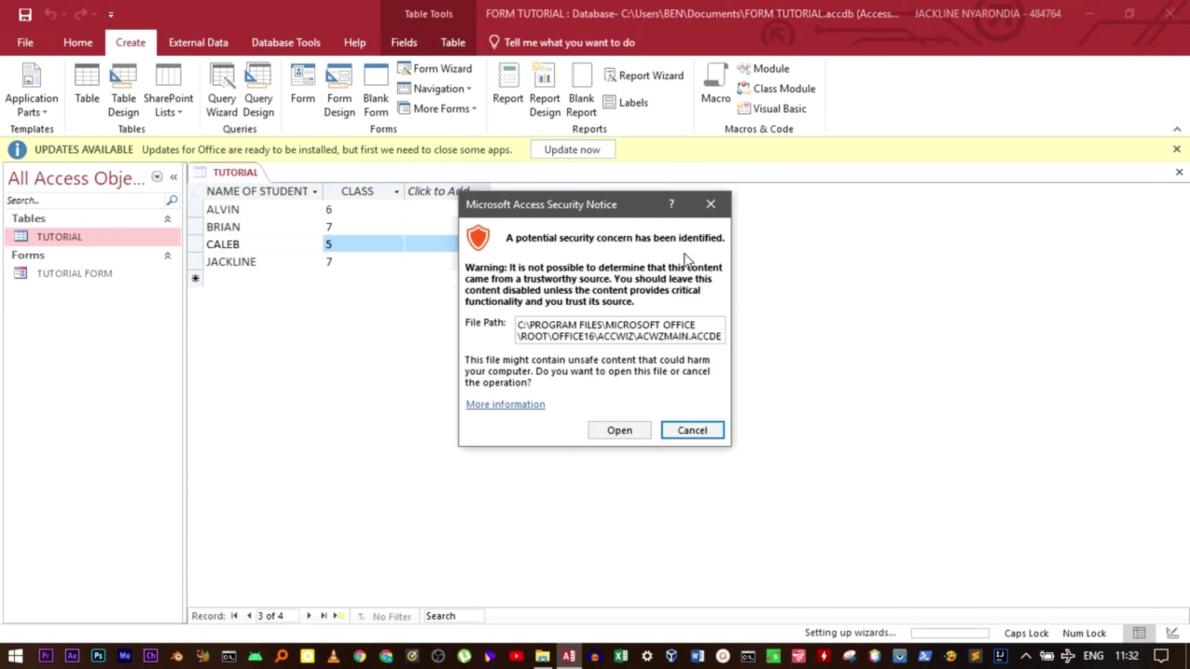
left_click_drag(621, 216, 590, 166)
left_click(604, 379)
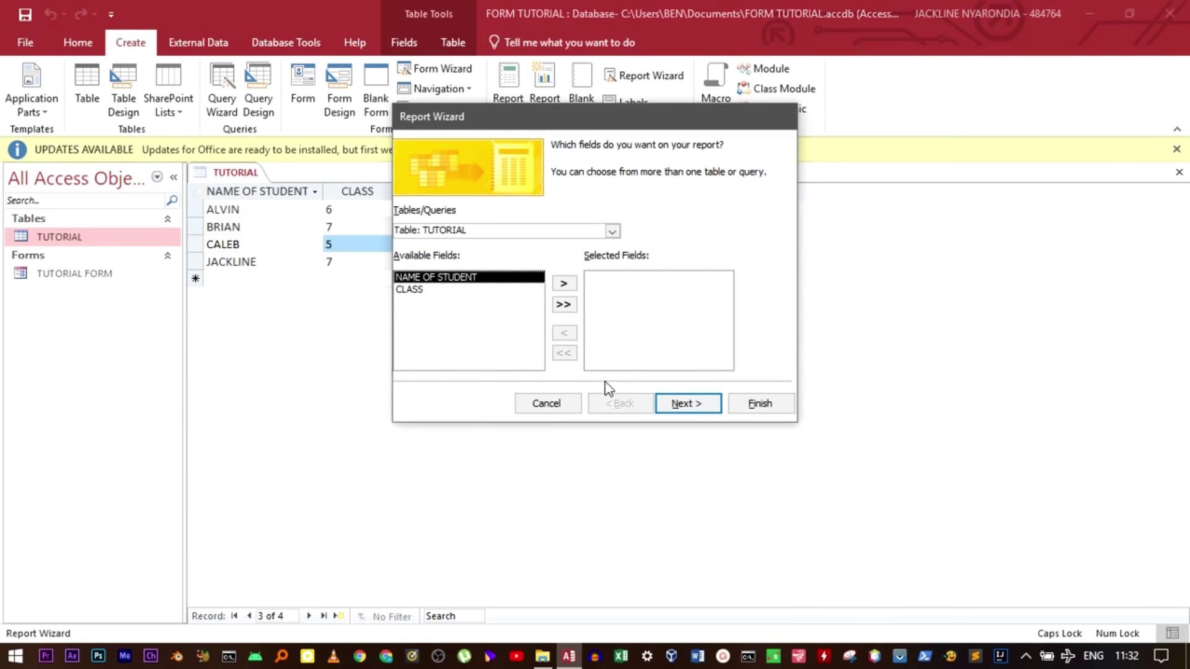
Add both TUTORIAL fields, keep Tabular/Portrait, title the report TUTORIAL REPORT, and finish.
left_click(563, 304)
left_click(690, 406)
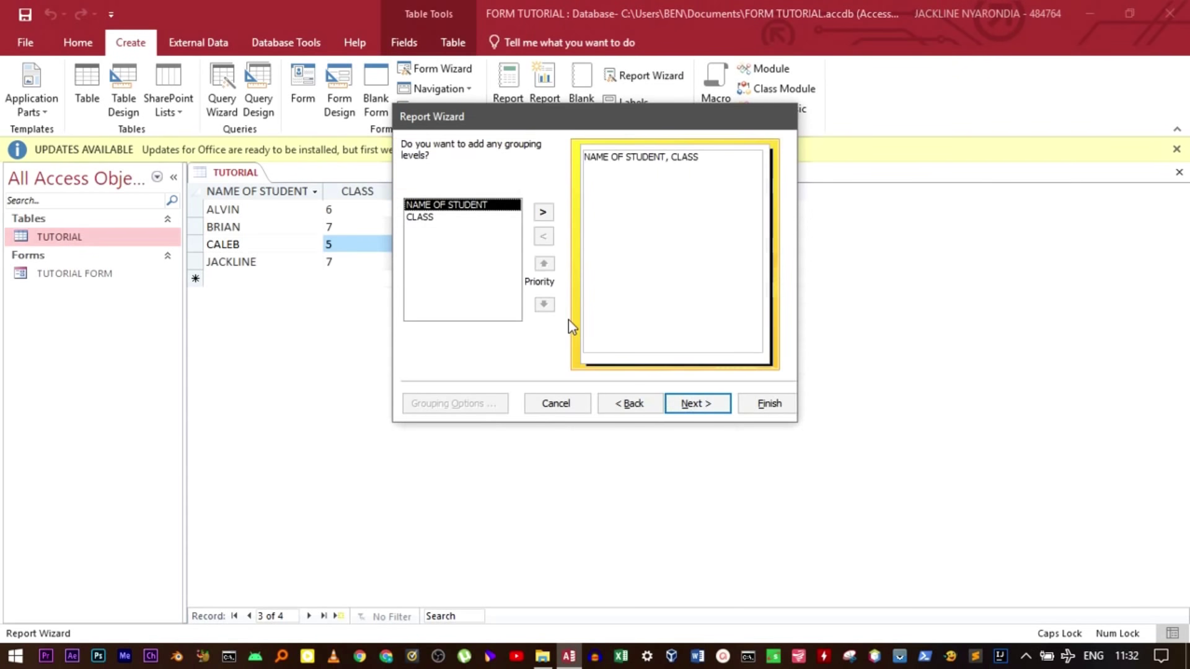
left_click(696, 403)
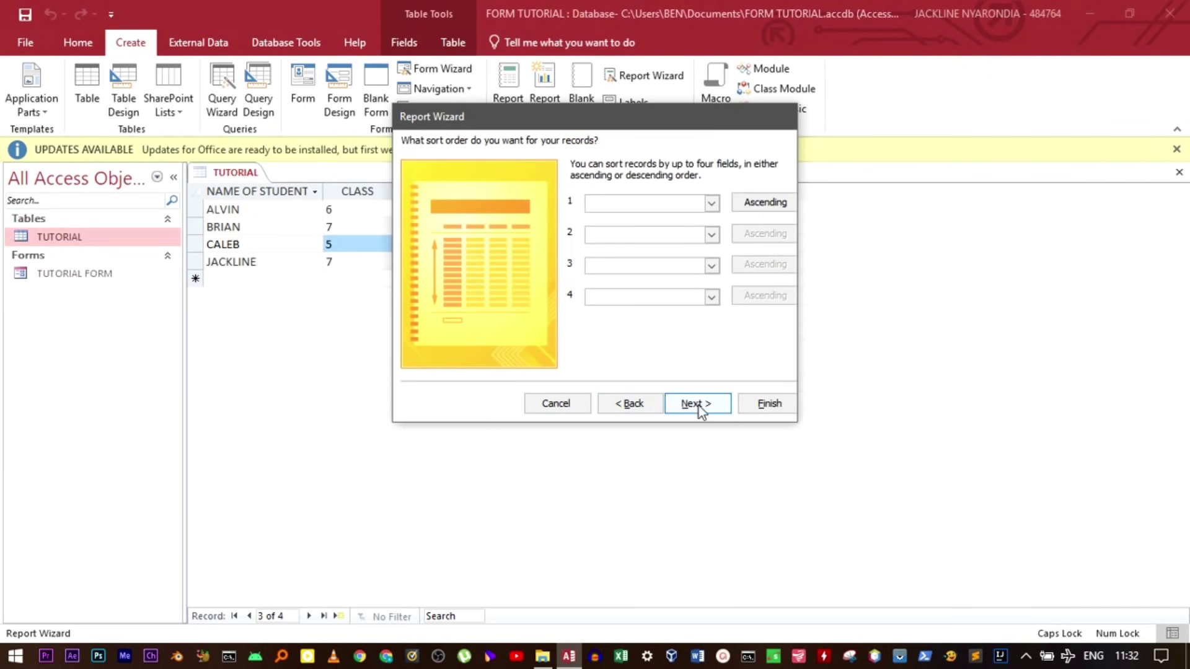
left_click(695, 401)
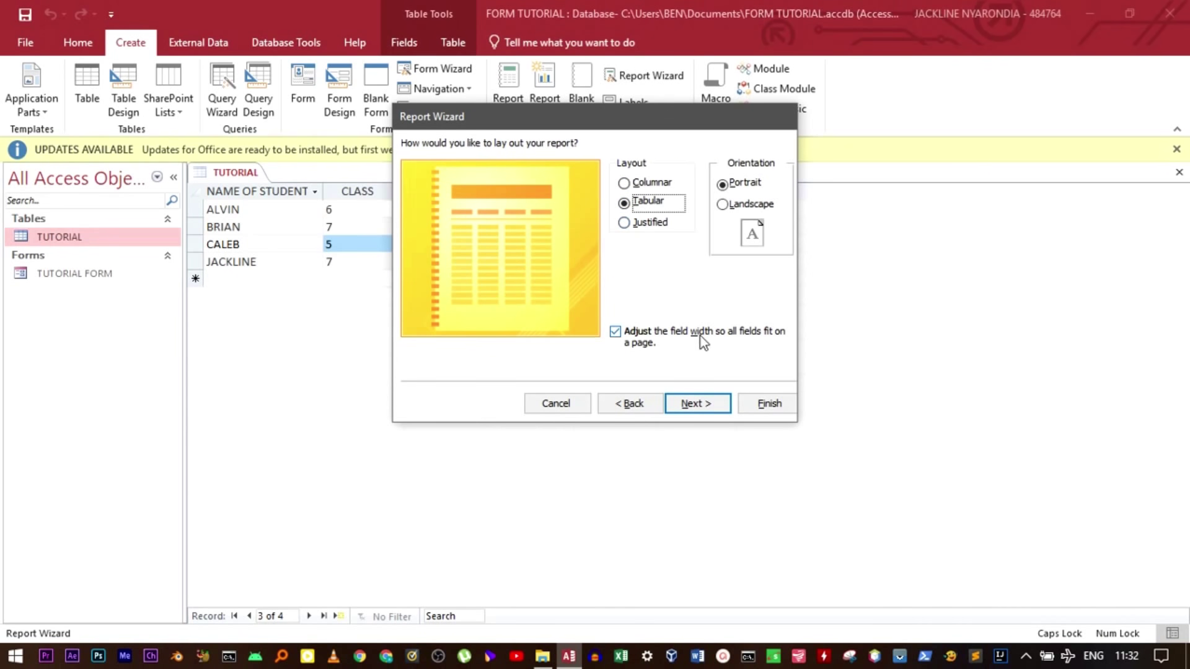
left_click(697, 406)
left_click(588, 164)
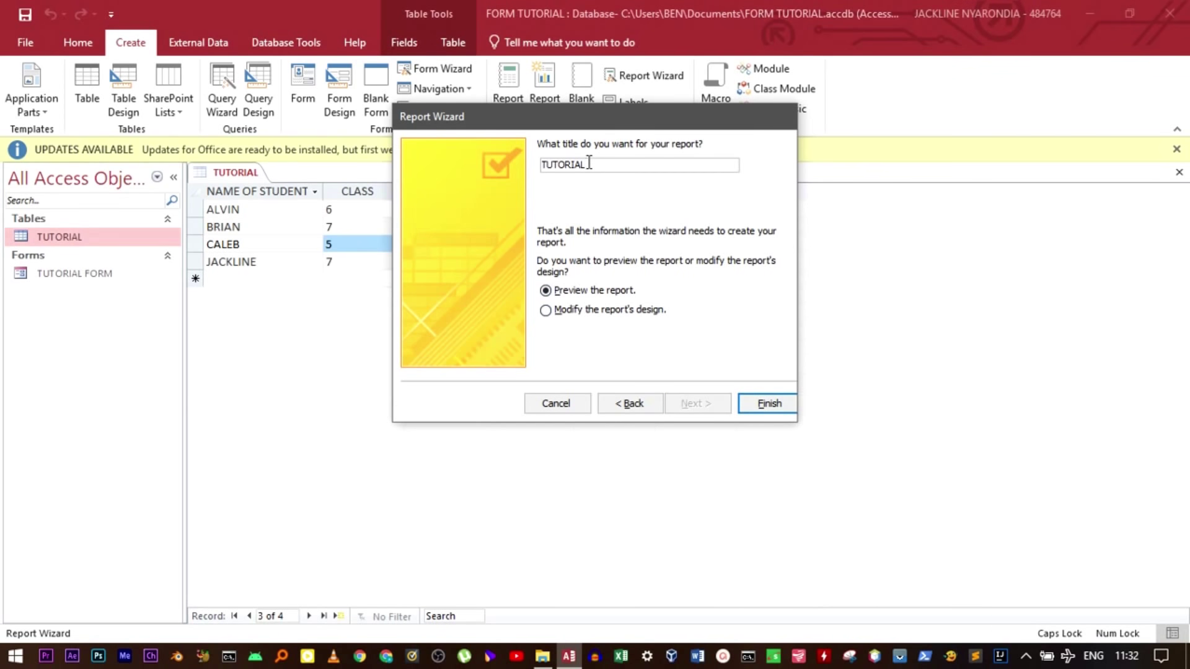
type("REPORT")
left_click(782, 408)
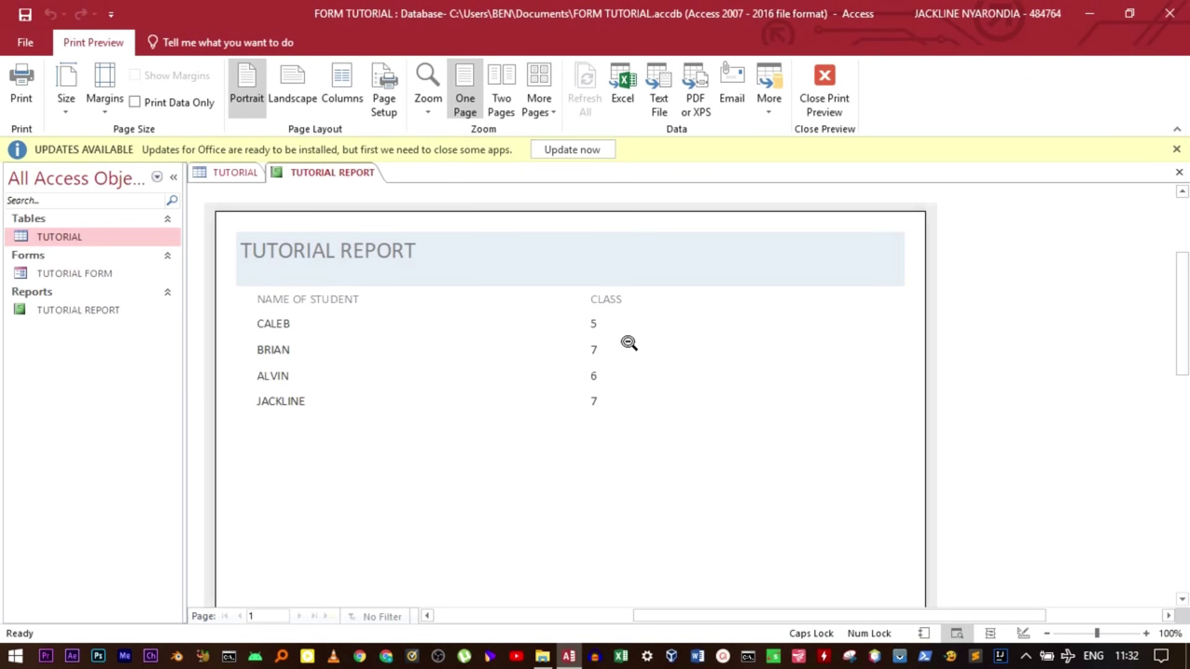
Zoom the preview to read the student rows, then return to Design View.
left_click(601, 364)
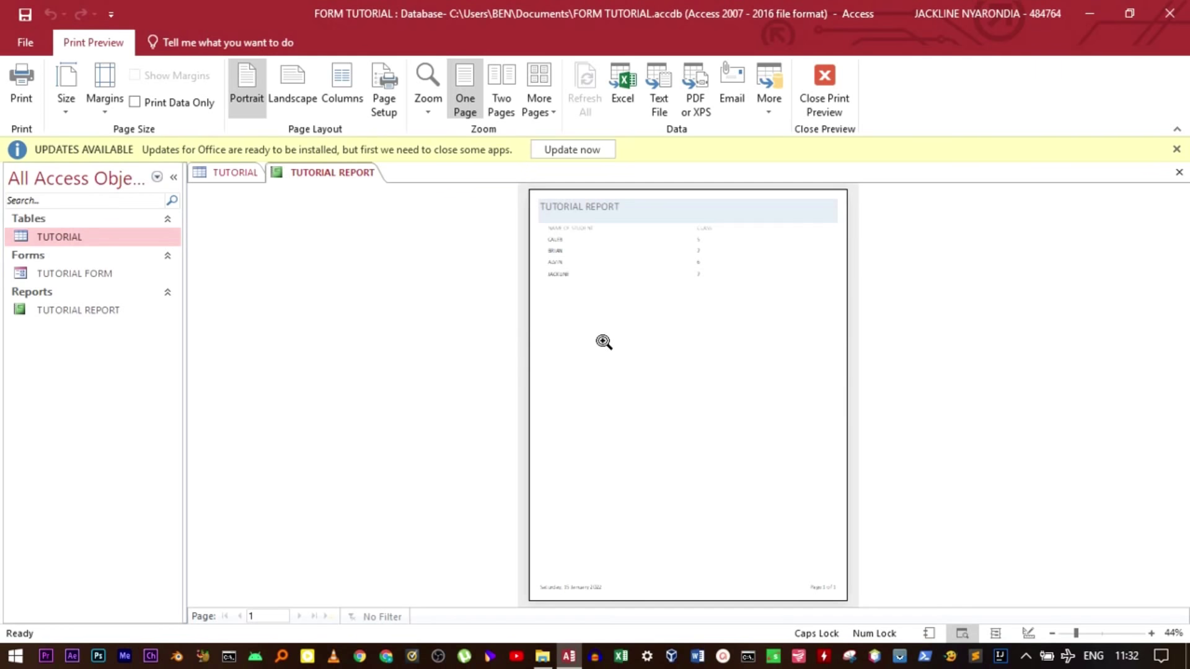
left_click(604, 342)
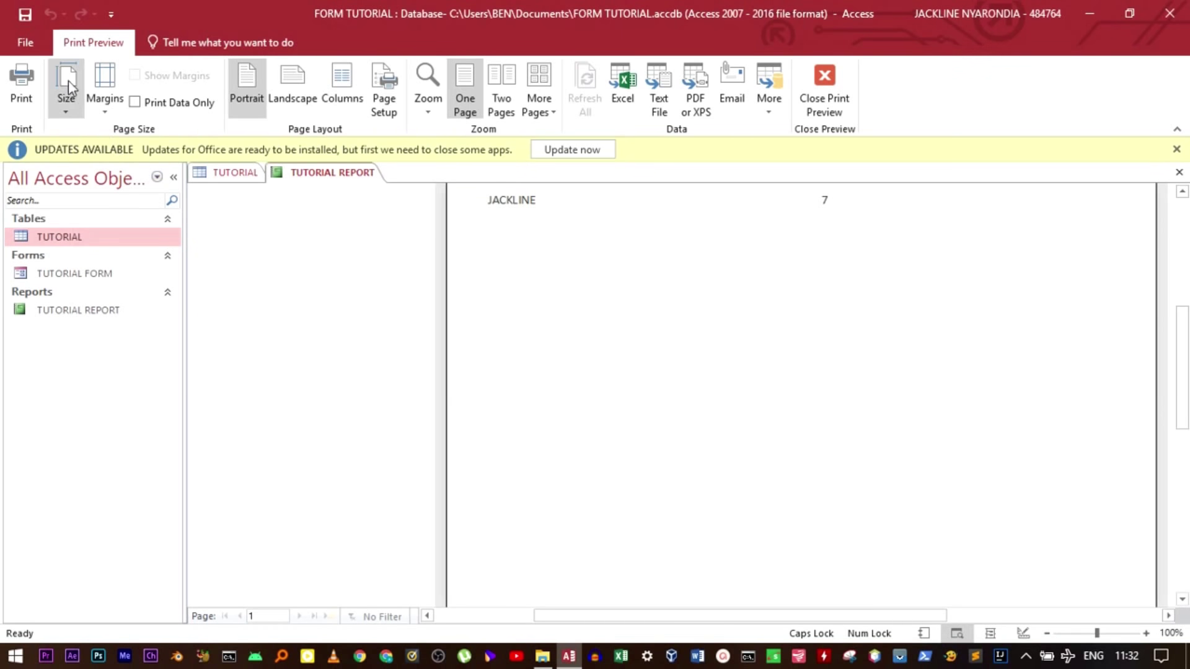
left_click(824, 93)
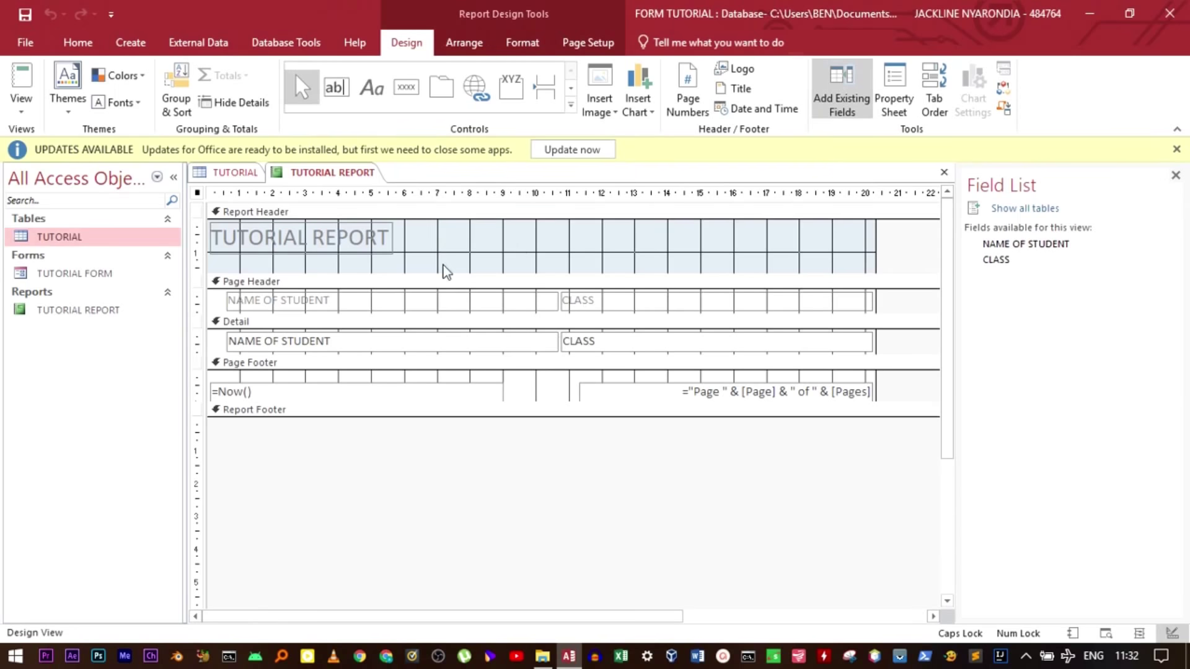
Drag the TUTORIAL REPORT label to the Report Header's centre and select its text.
left_click(359, 243)
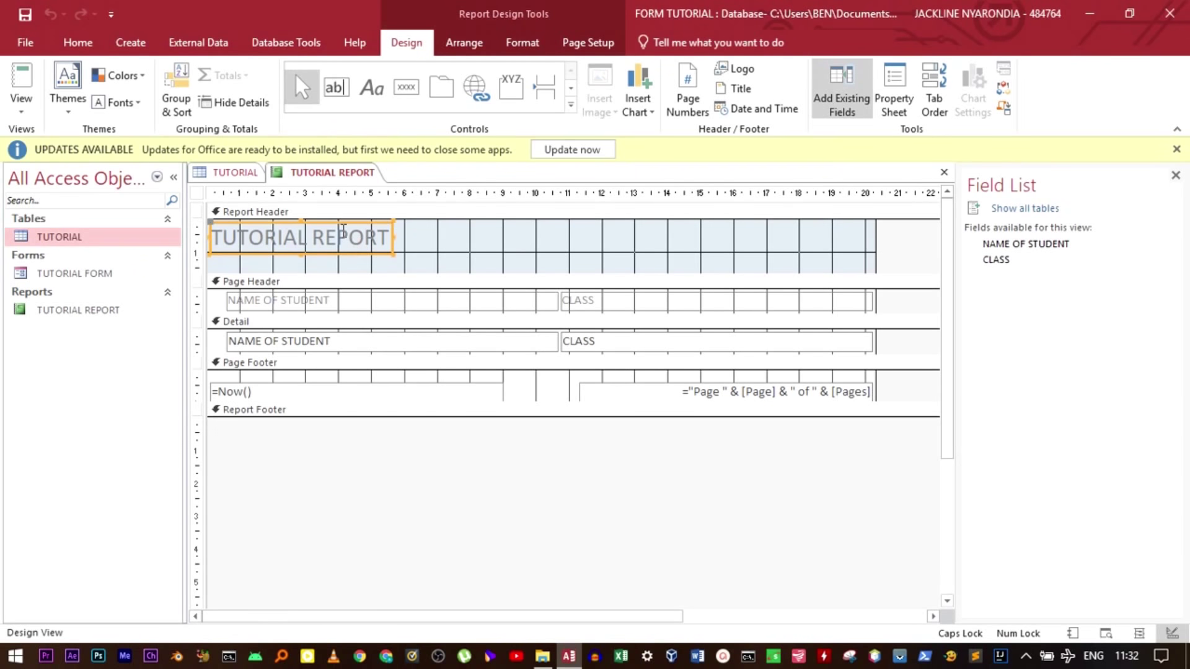
left_click_drag(344, 225, 568, 229)
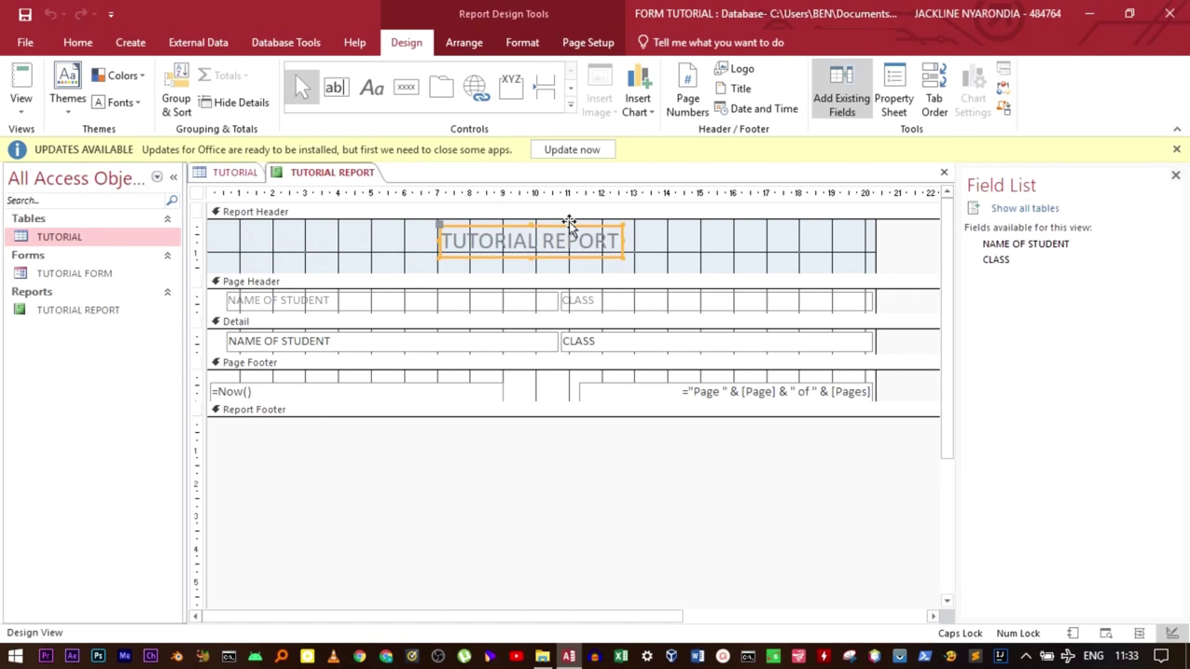
left_click(611, 248)
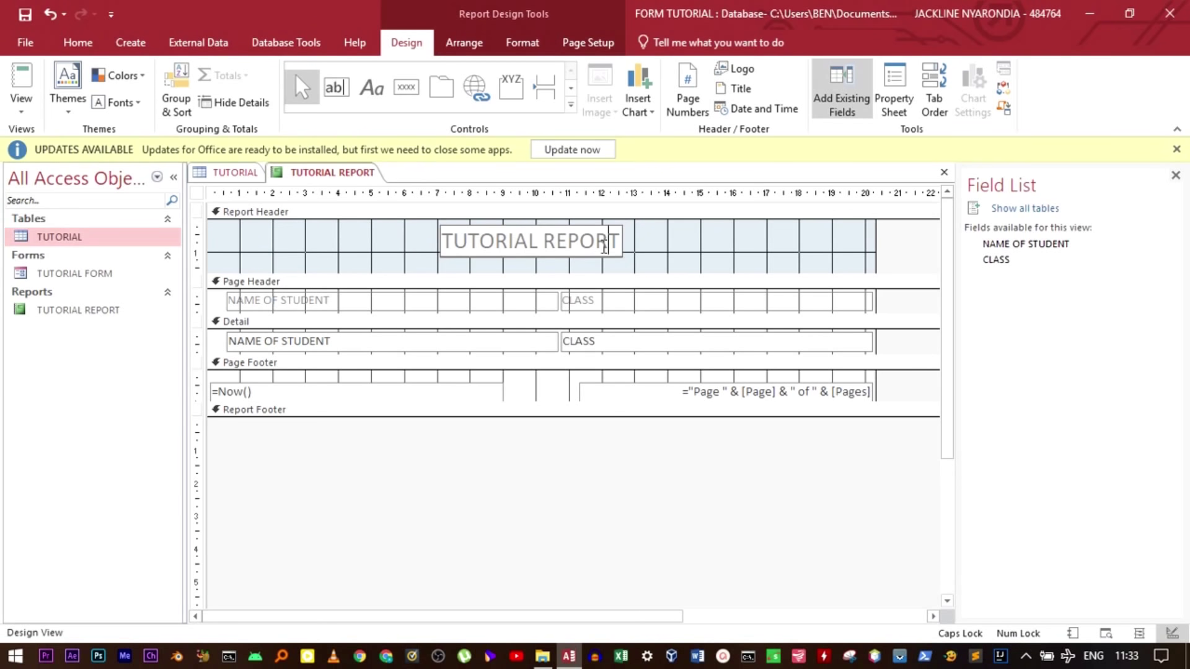
left_click_drag(612, 248, 440, 248)
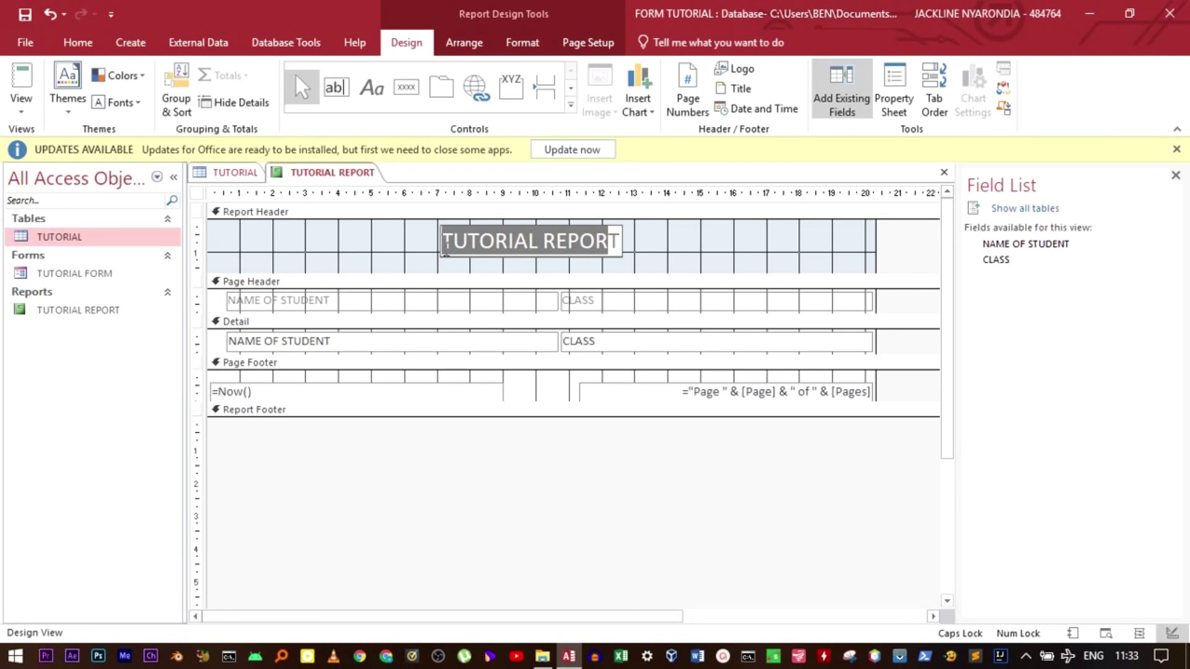
Make the TUTORIAL REPORT title bold with black font colour.
left_click(526, 46)
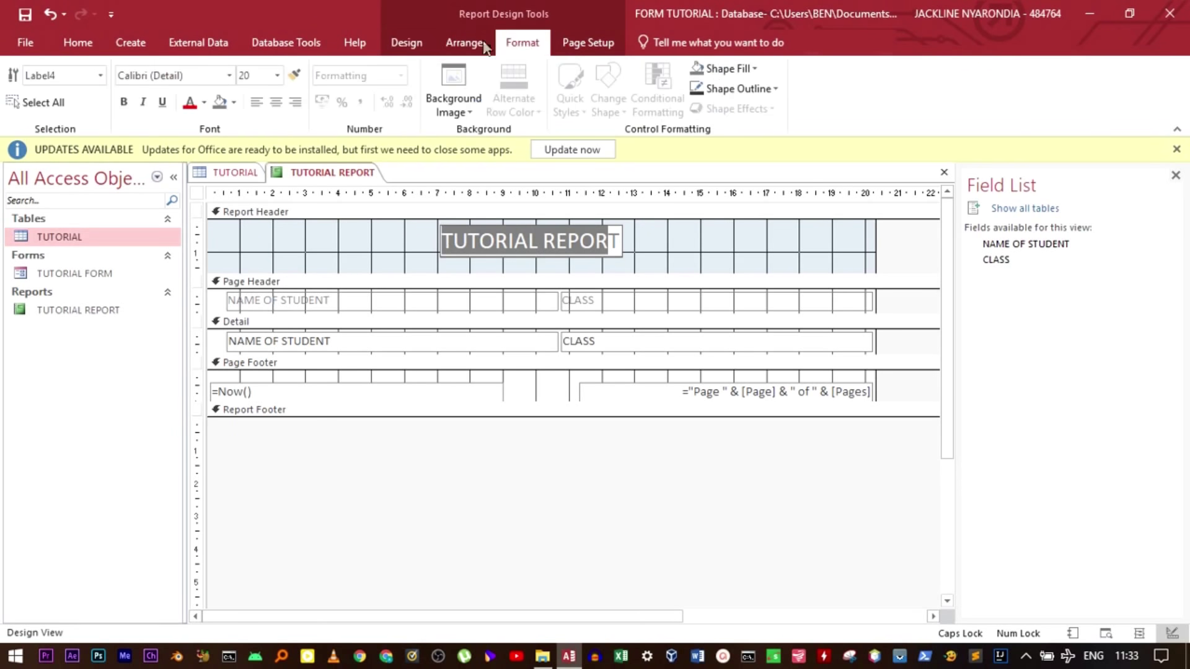
left_click(122, 105)
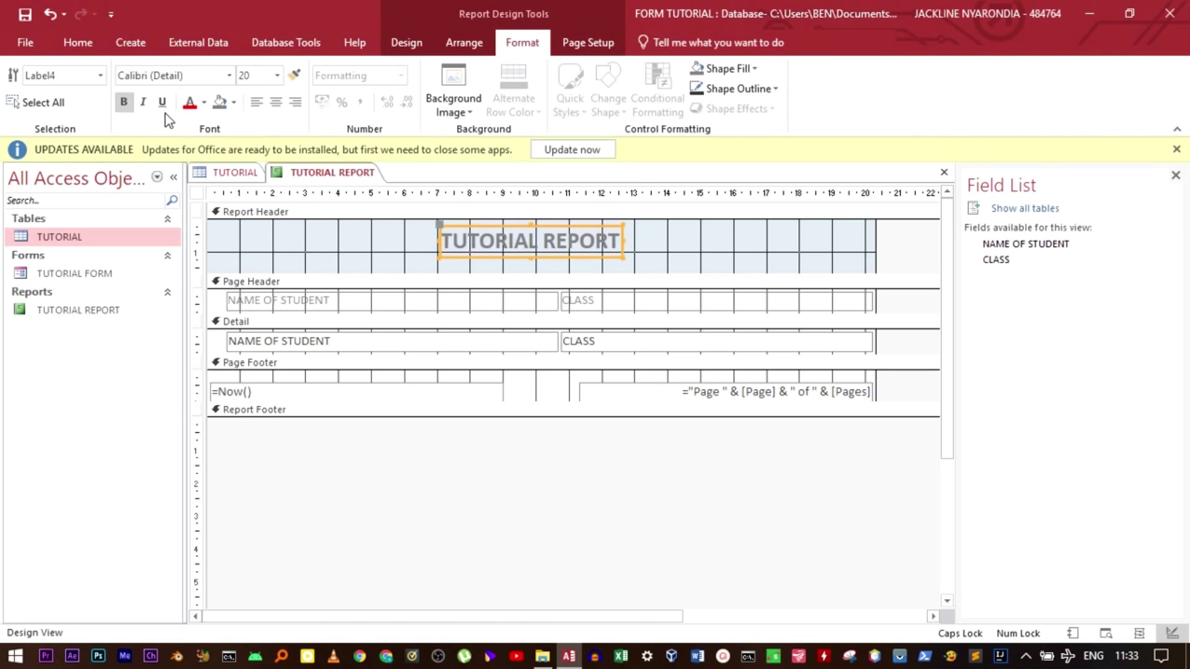
left_click(204, 103)
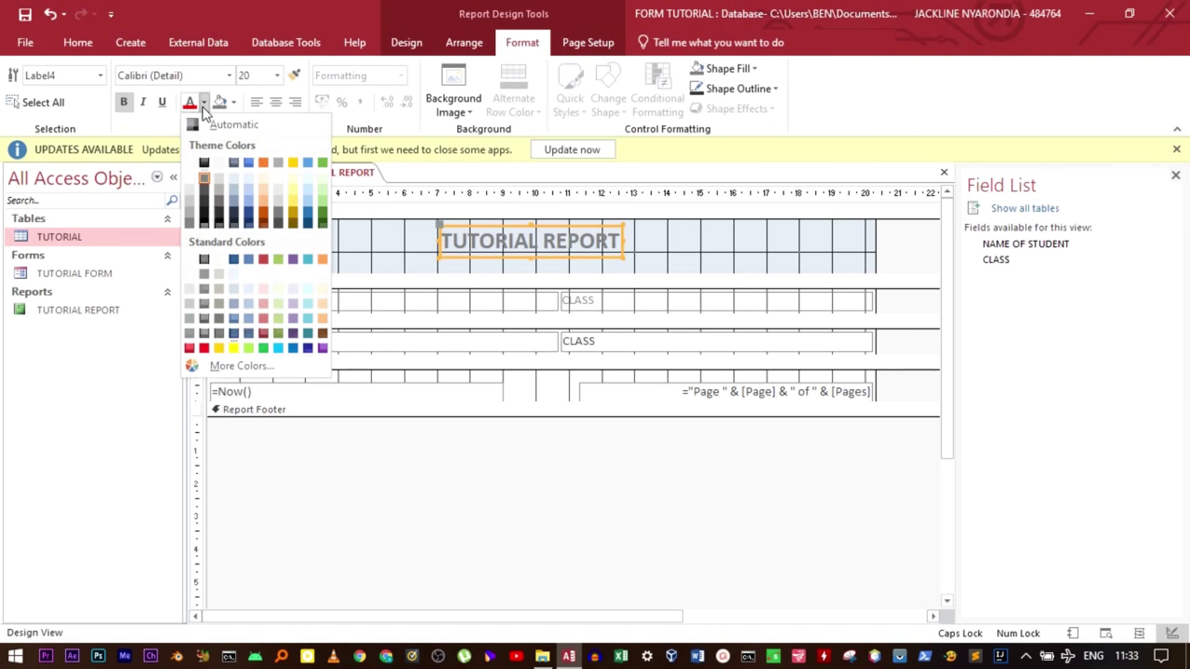
left_click(203, 162)
Make the NAME OF STUDENT heading label and detail text box bold and black.
left_click(290, 303)
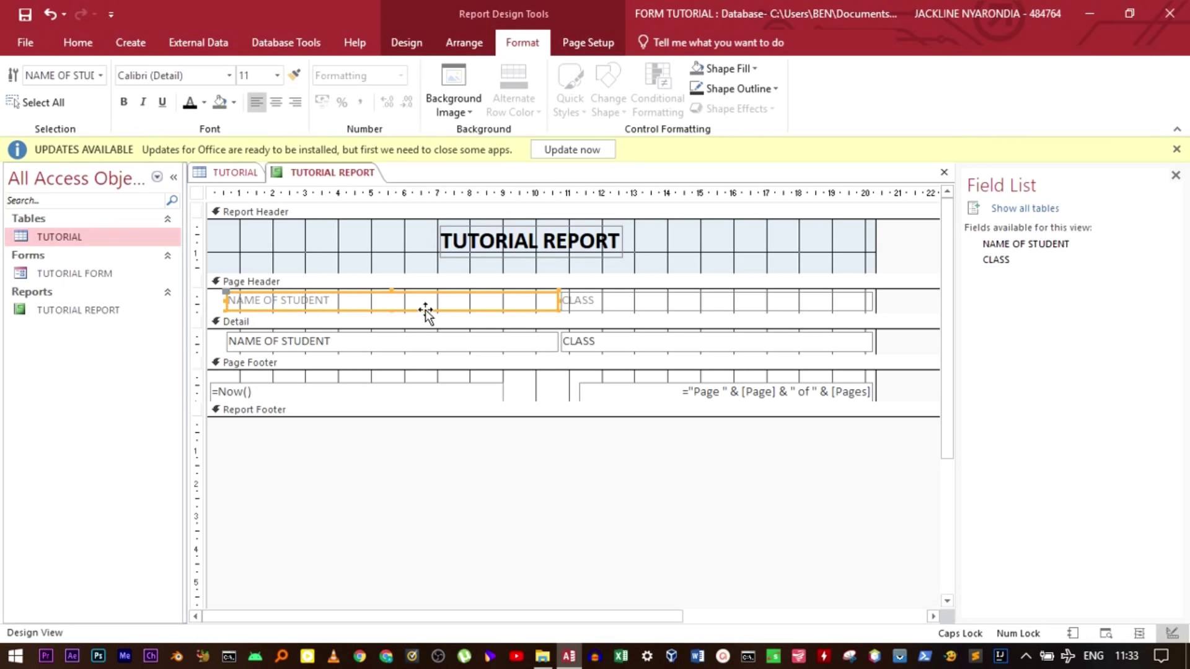
left_click(189, 102)
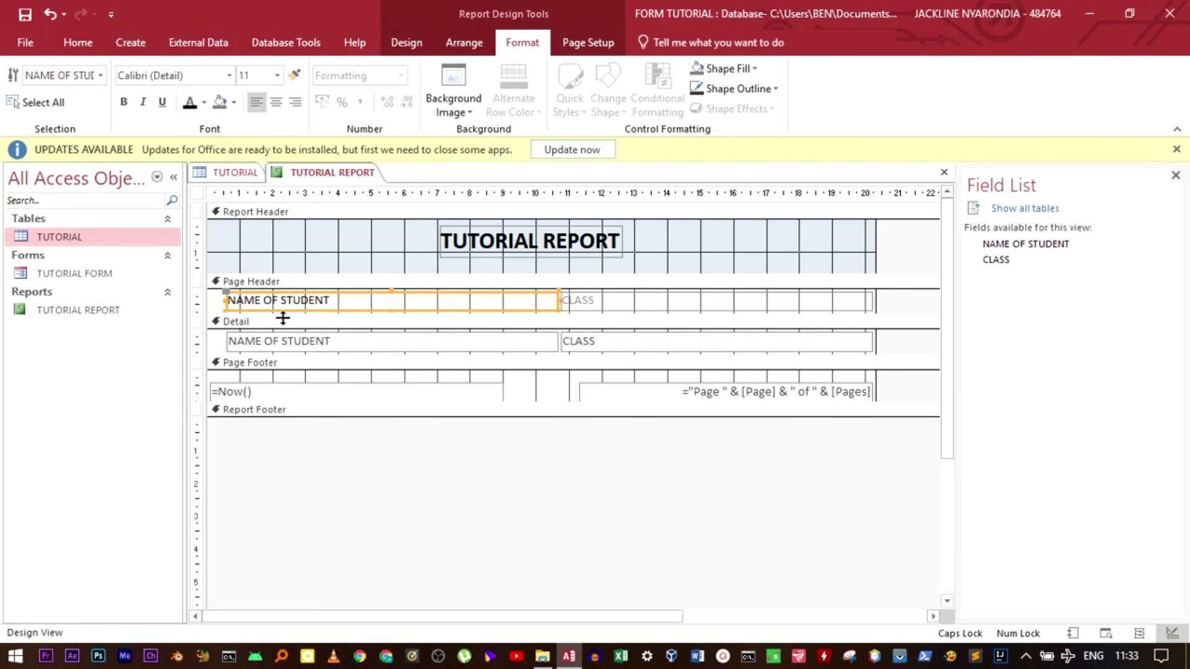
left_click(290, 346)
left_click(190, 103)
left_click(123, 102)
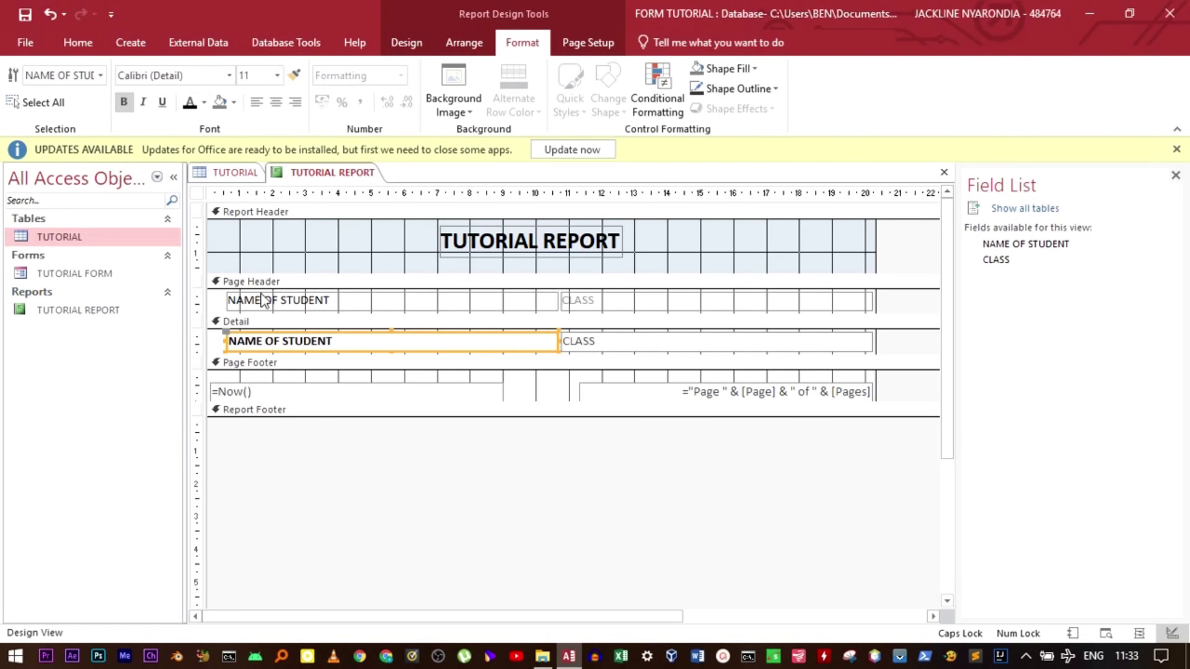
left_click(262, 299)
left_click(123, 102)
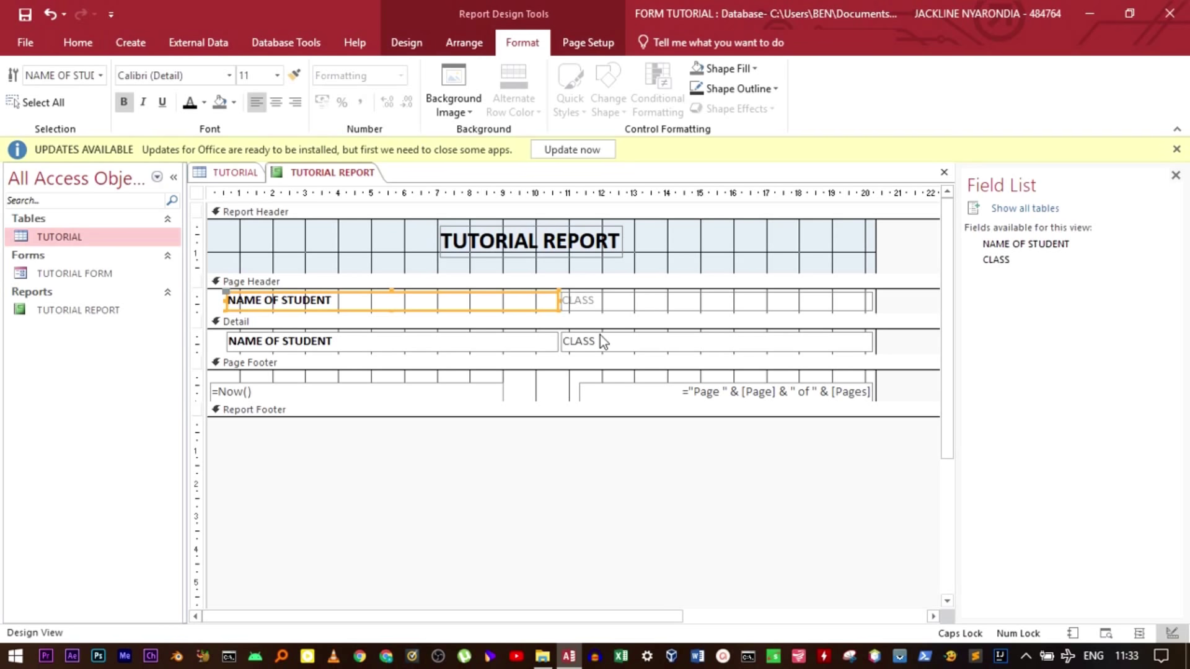
left_click(459, 114)
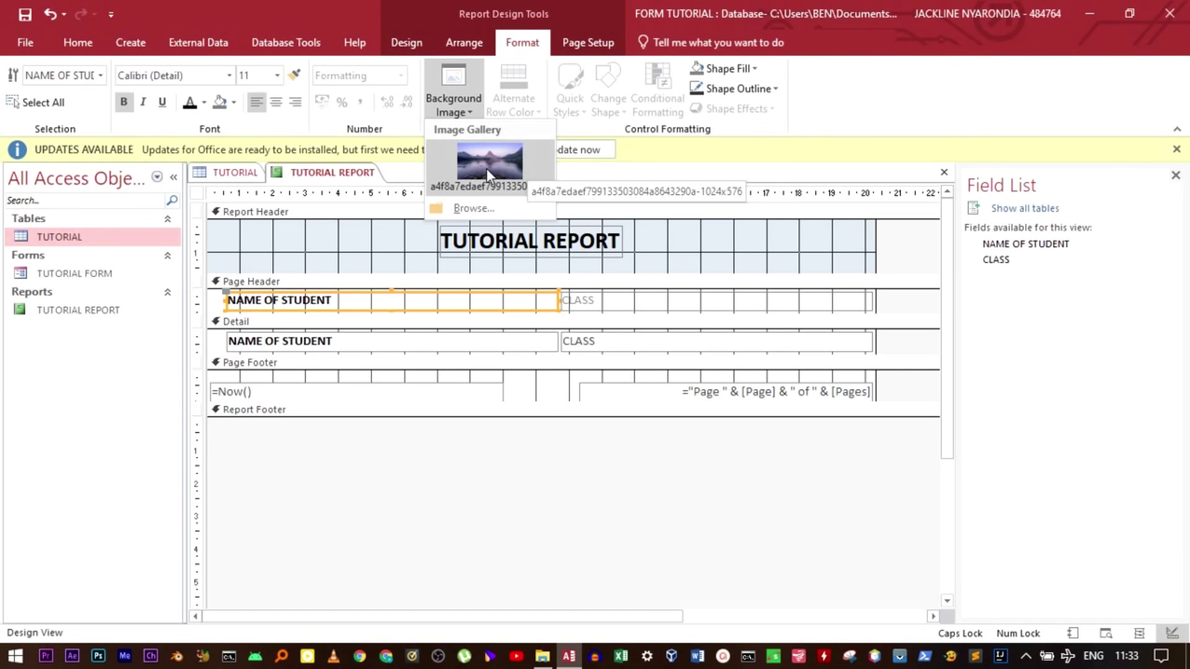
Set the mountain-lake Image Gallery picture as the report's background image.
left_click(474, 208)
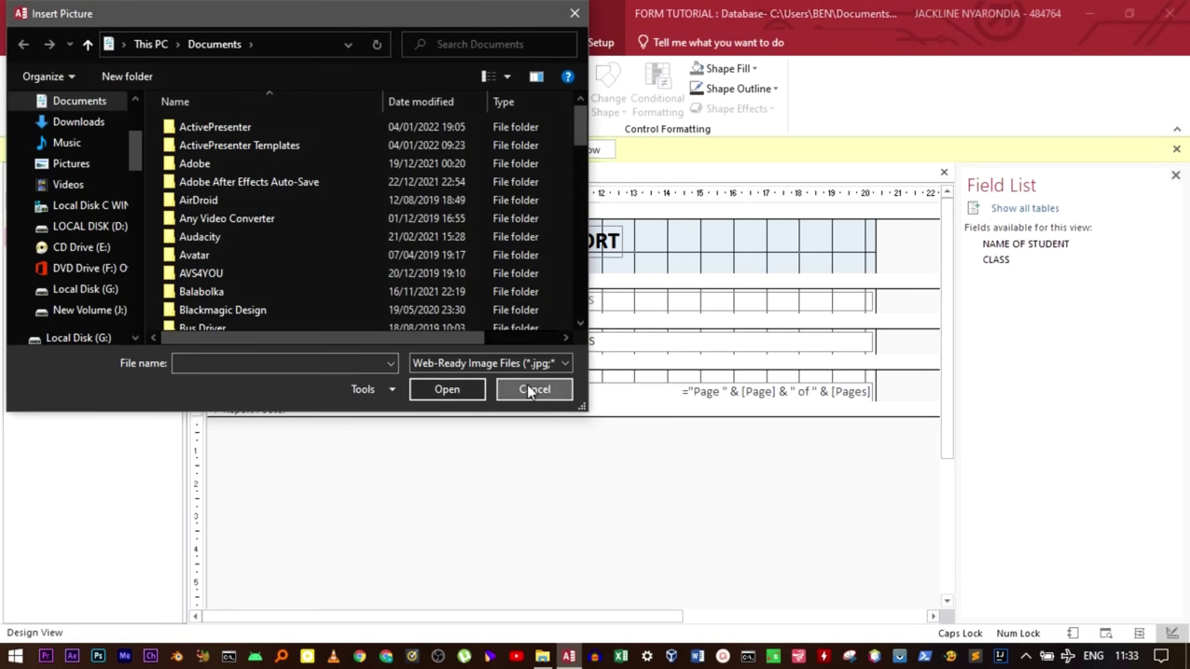
left_click(528, 389)
left_click(455, 111)
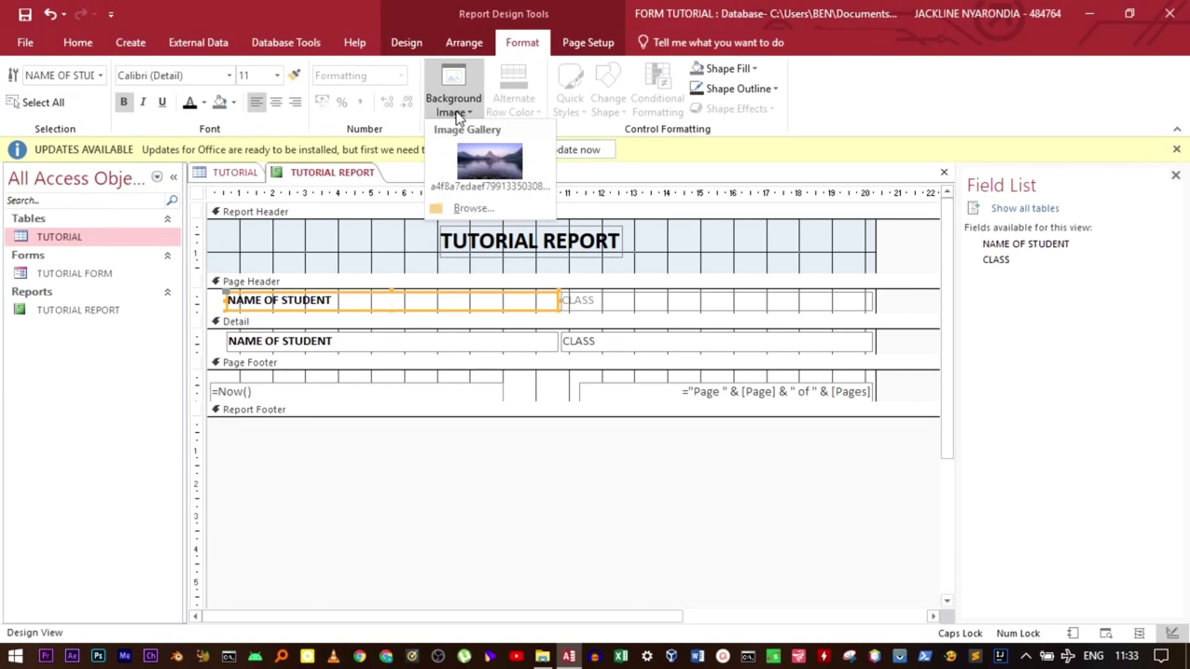
left_click(493, 166)
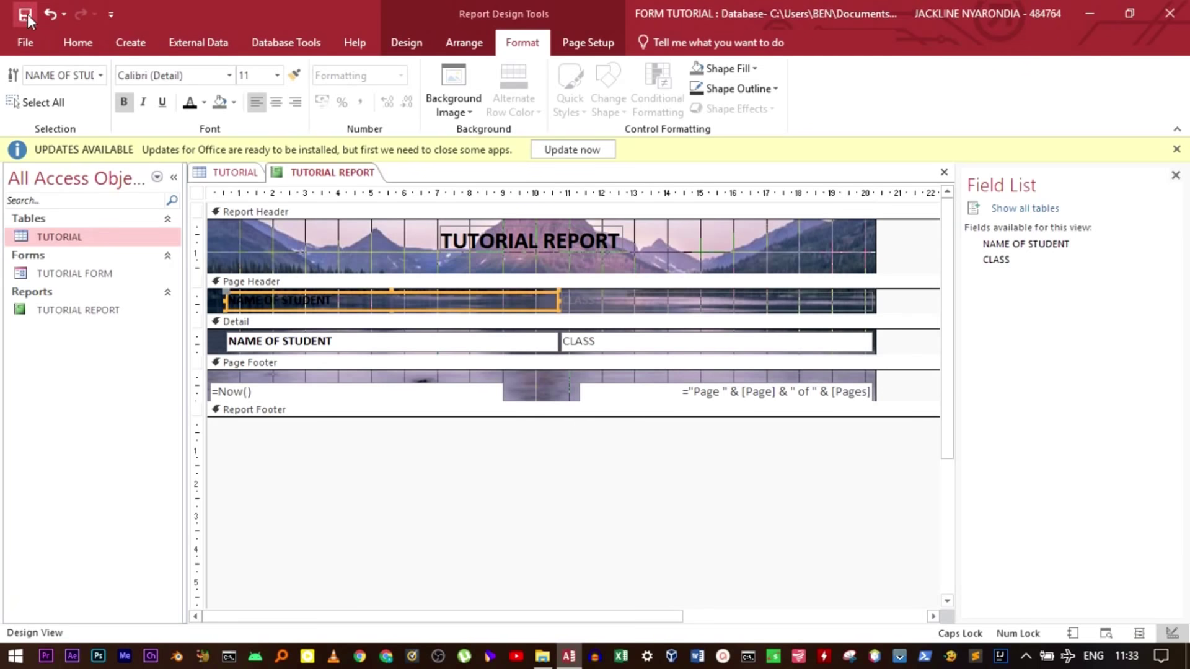
Switch TUTORIAL REPORT to Report View to see the four students over the lake background.
left_click(73, 45)
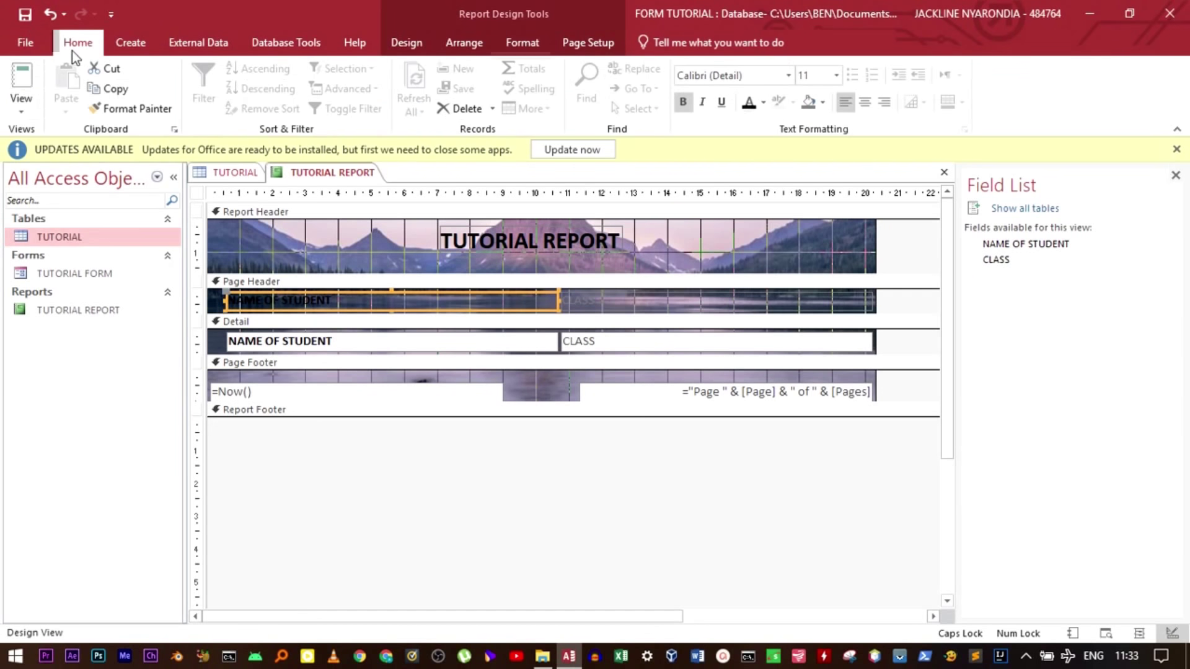
left_click(28, 109)
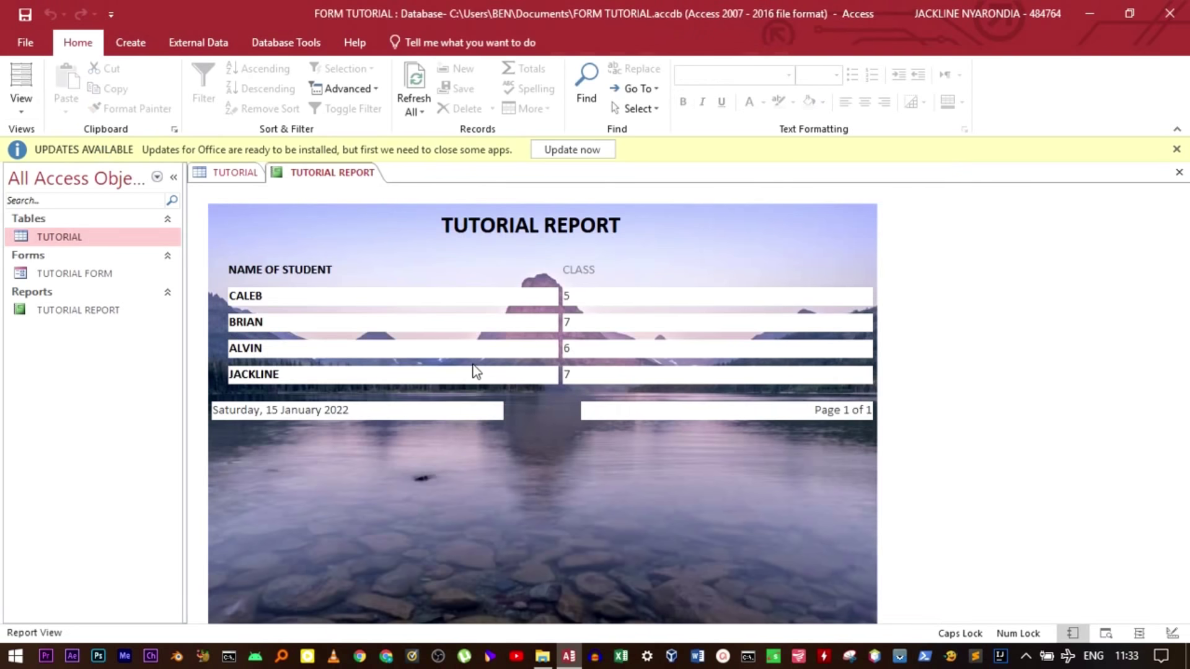